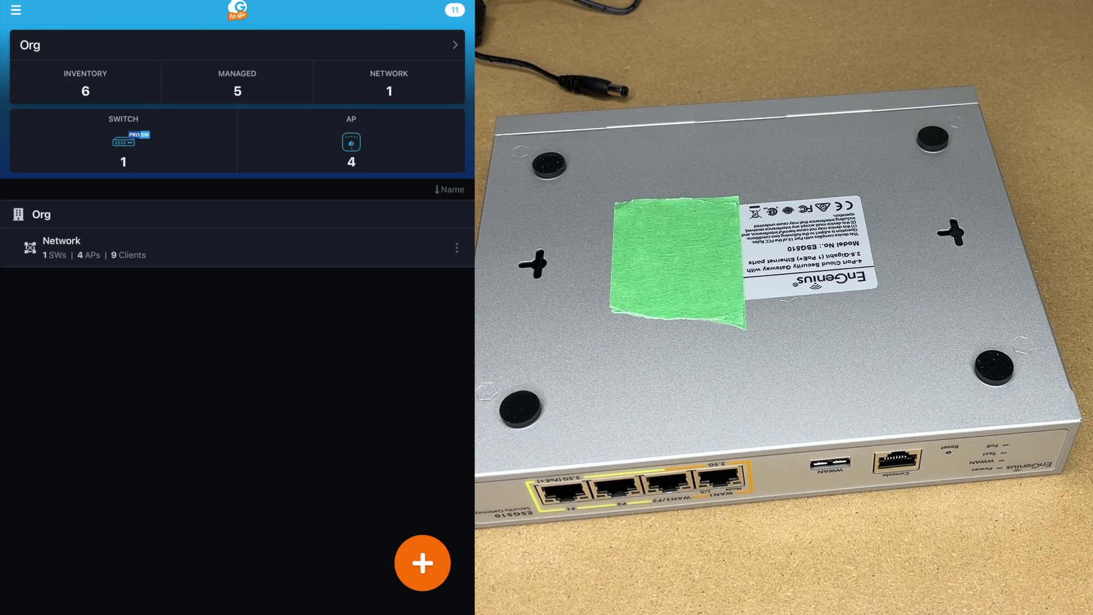
# - Start registering the ESG510 gateway via the orange + button's Register Device option
pyautogui.click(423, 563)
pyautogui.click(237, 550)
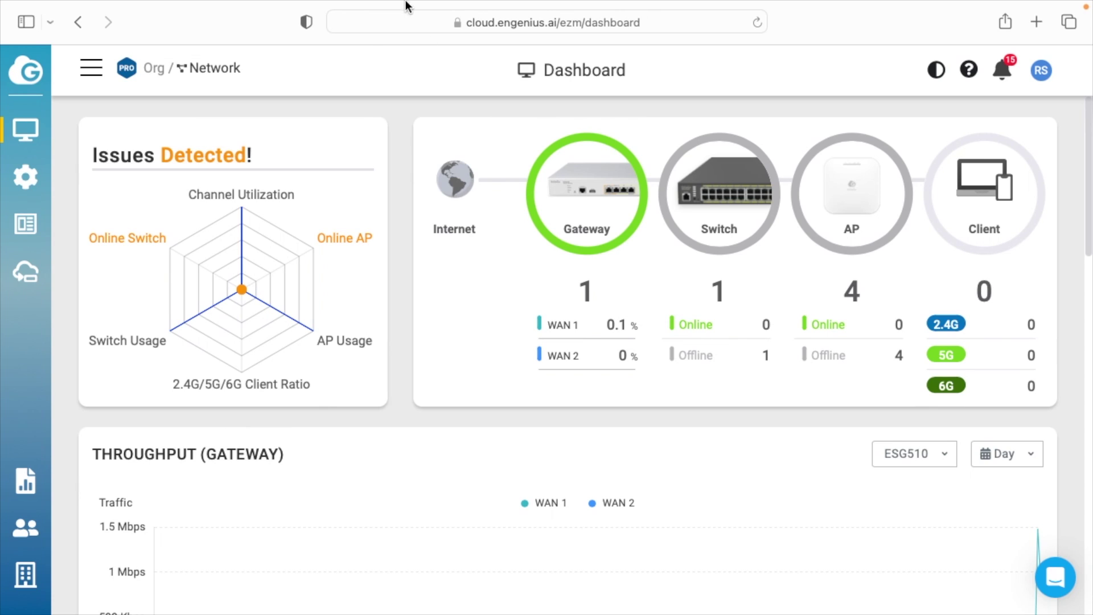
# - Open the ESG510 detail page from the network's gateway list
pyautogui.moveTo(36, 137)
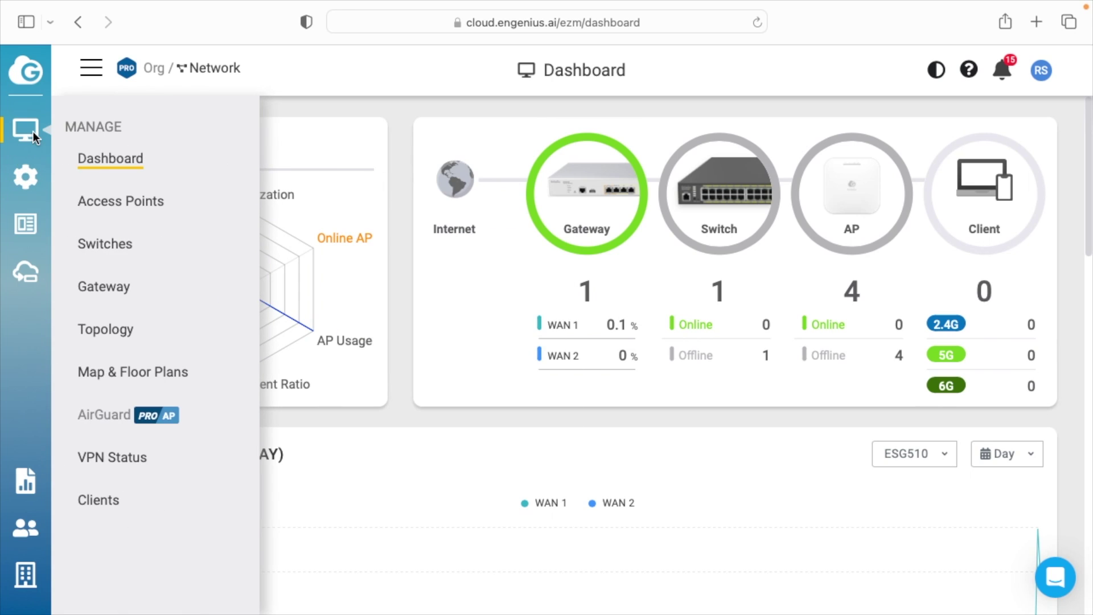
pyautogui.click(143, 292)
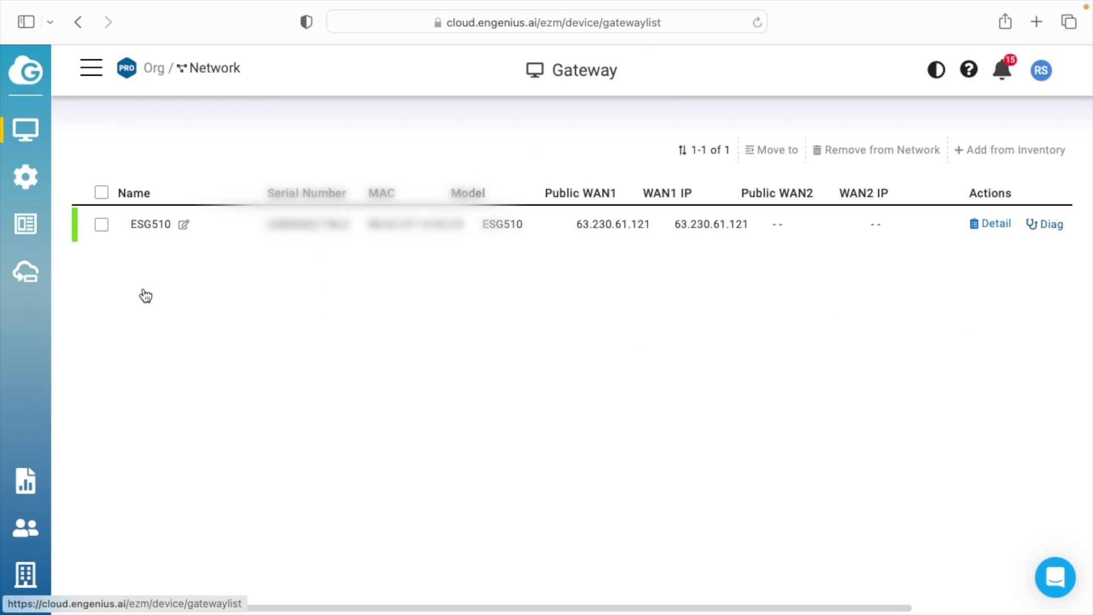
pyautogui.click(994, 225)
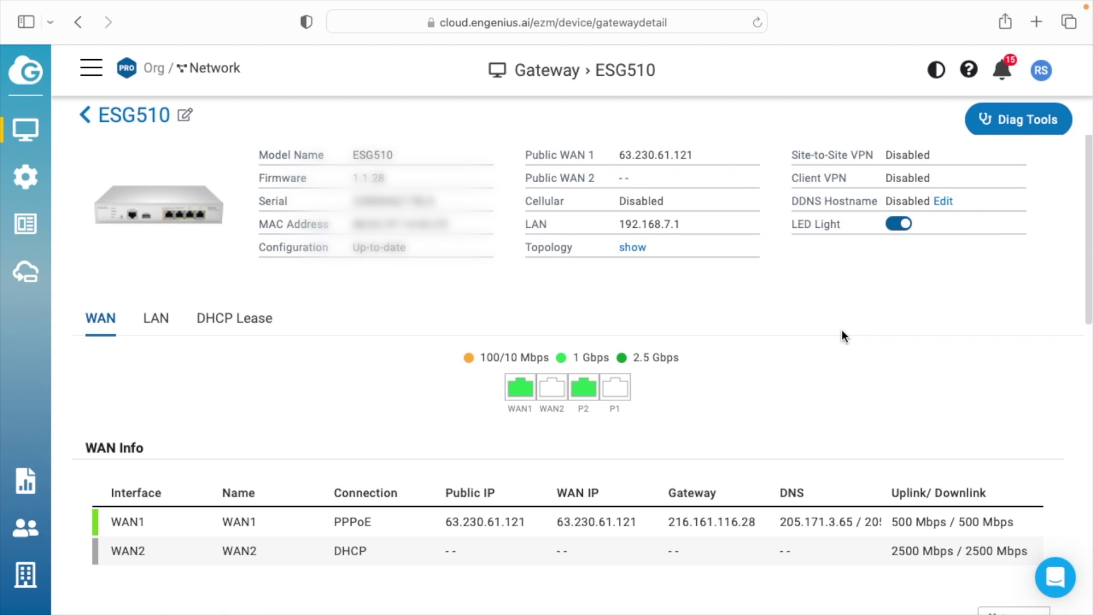
# - Open the gateway's Interfaces page, showing WAN1 in Routed mode over PPPoE
pyautogui.moveTo(22, 182)
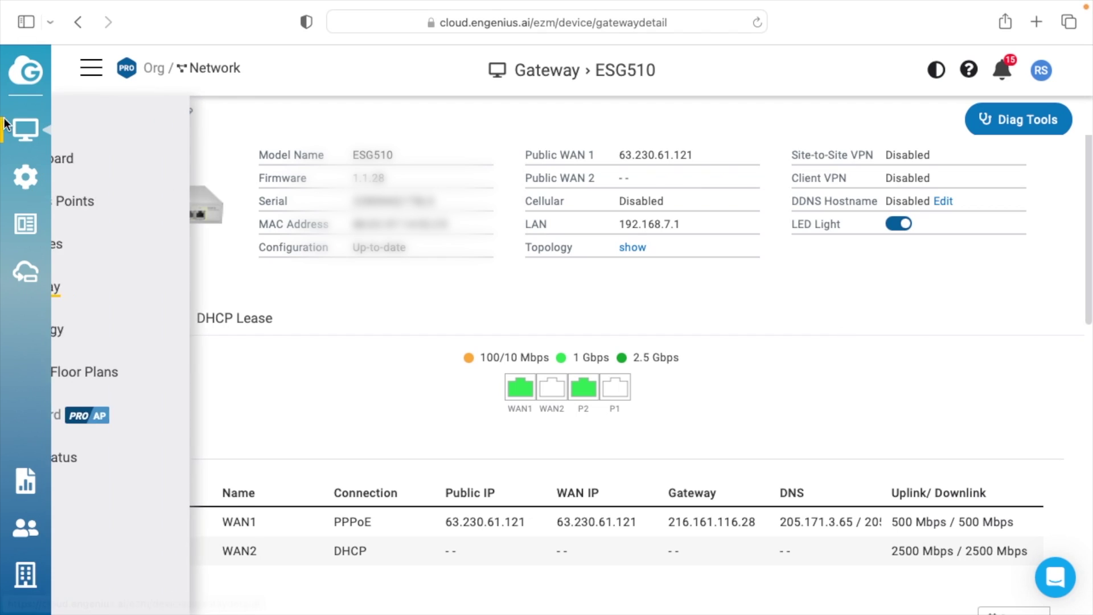
pyautogui.moveTo(134, 249)
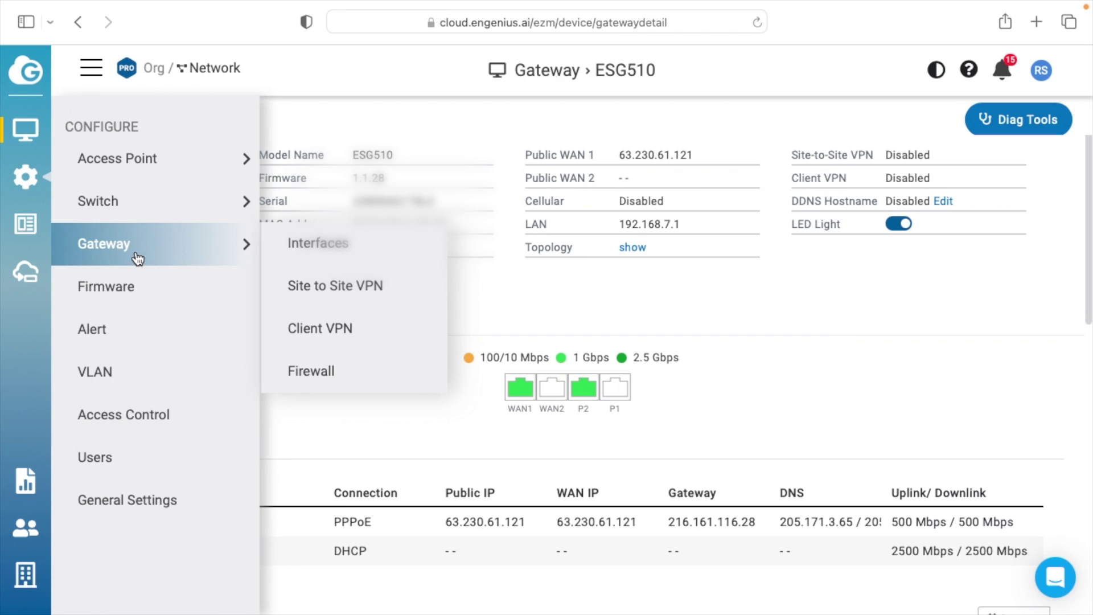
pyautogui.click(293, 249)
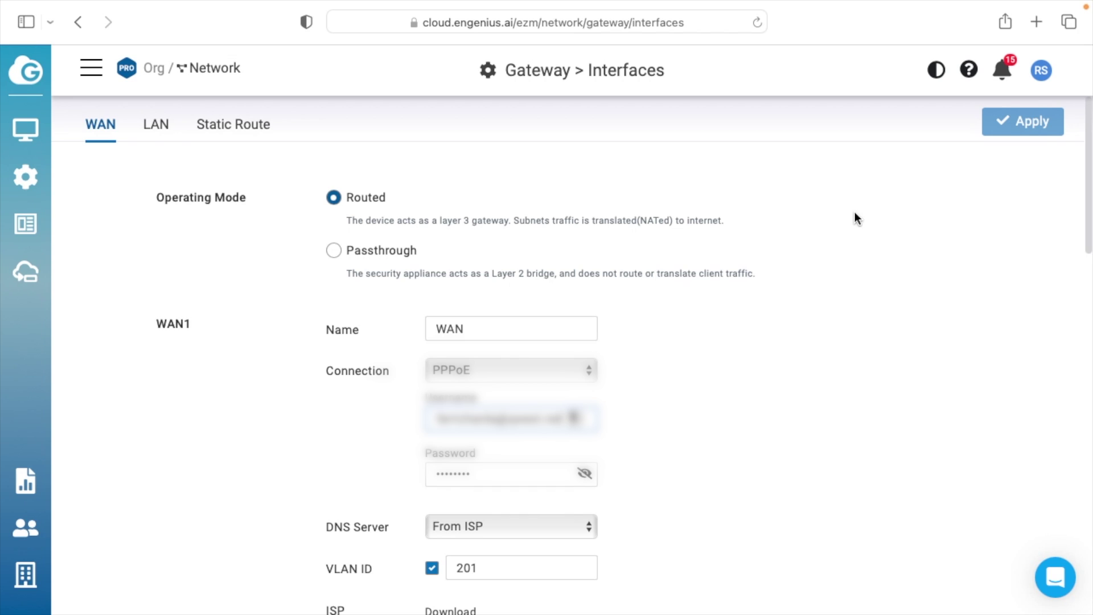
# - Keep the WAN1 DNS server as From ISP, review WAN2, and switch to the LAN list
pyautogui.click(537, 524)
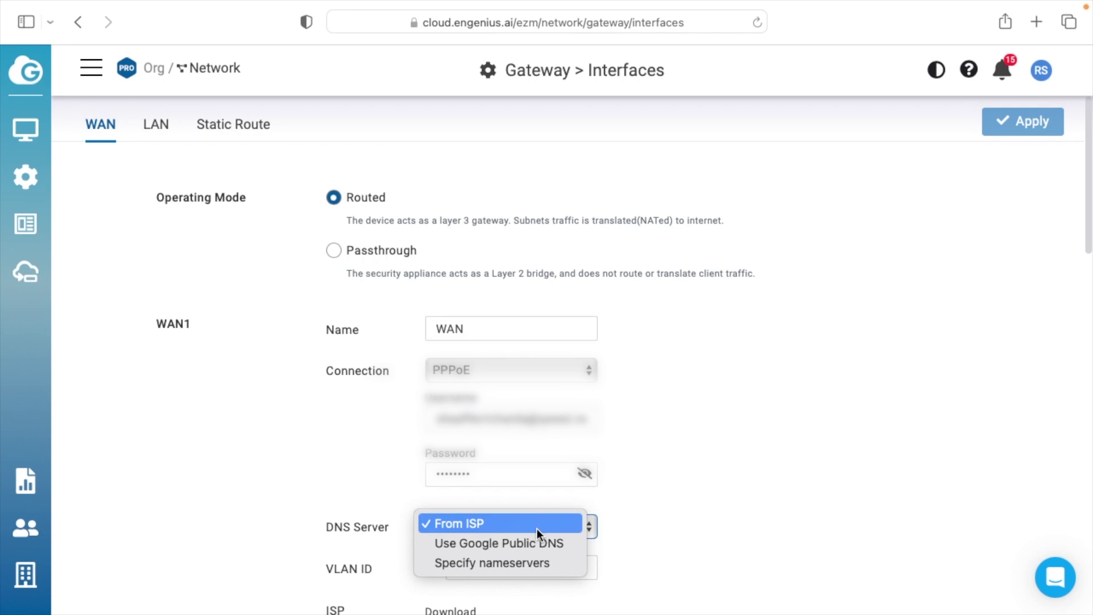
pyautogui.click(769, 494)
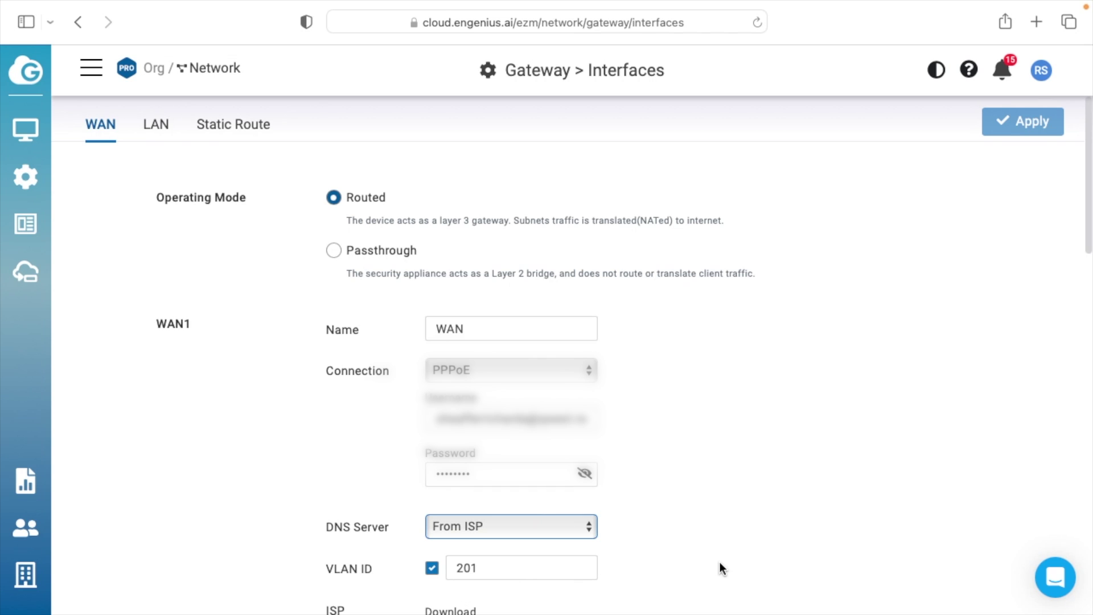
pyautogui.scroll(-10, 719, 562)
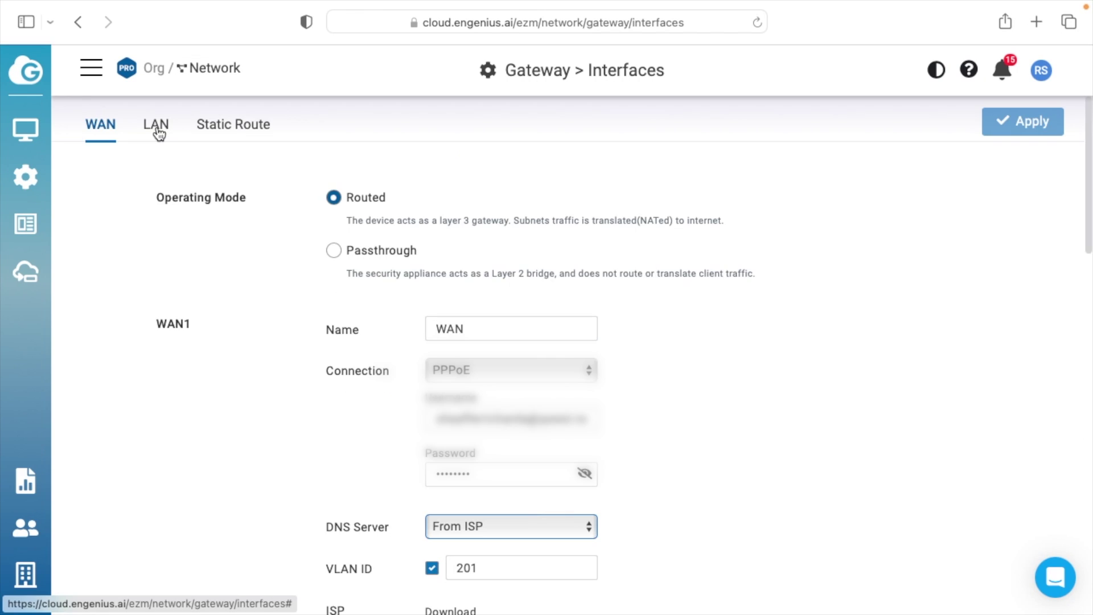
pyautogui.click(158, 129)
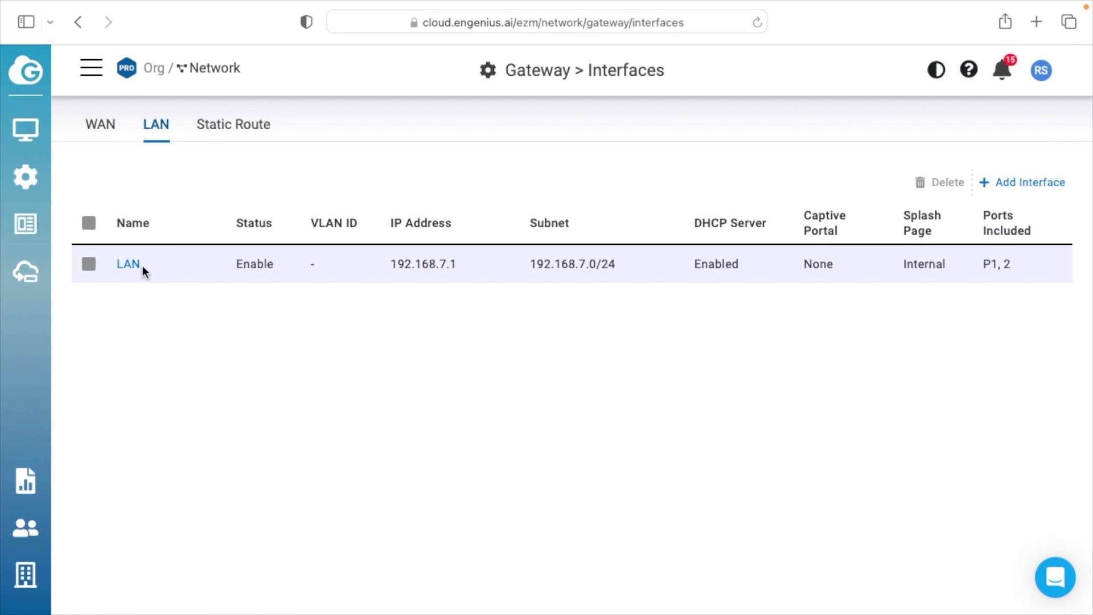
# - Review the LAN's Captive Portal and Splash Page tabs, ending on DHCP (192.168.7.2–192.168.7.30, 1day lease)
pyautogui.click(129, 264)
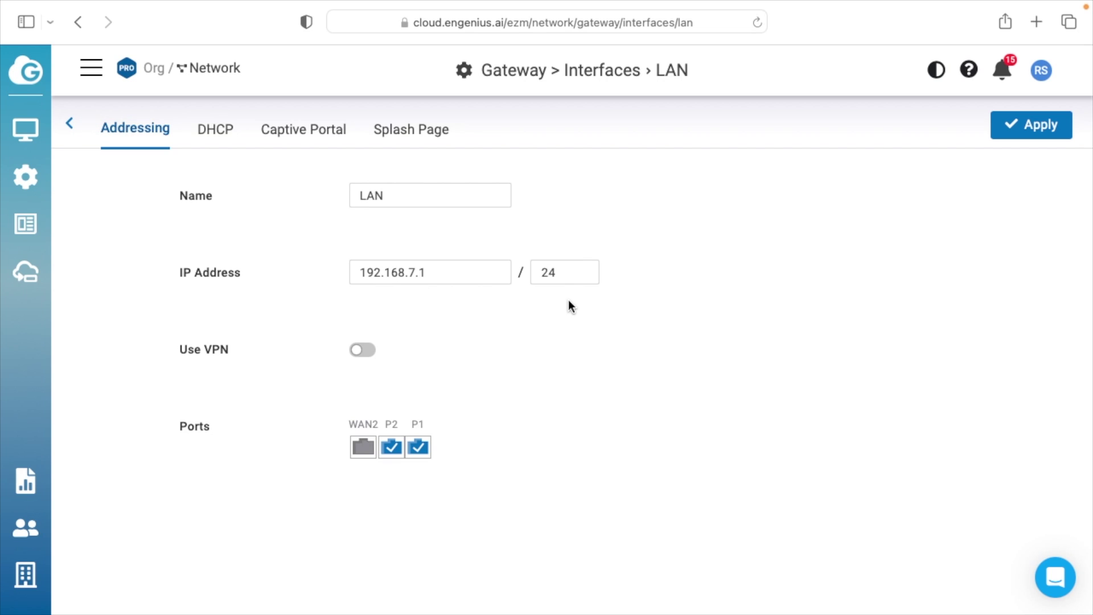
pyautogui.click(223, 137)
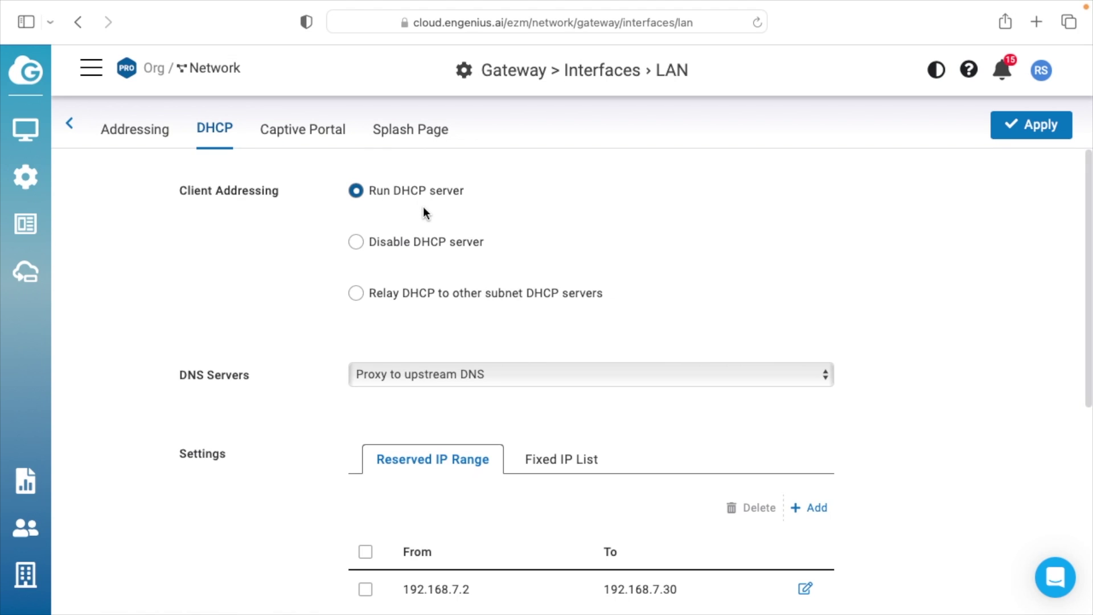
pyautogui.scroll(-3, 626, 215)
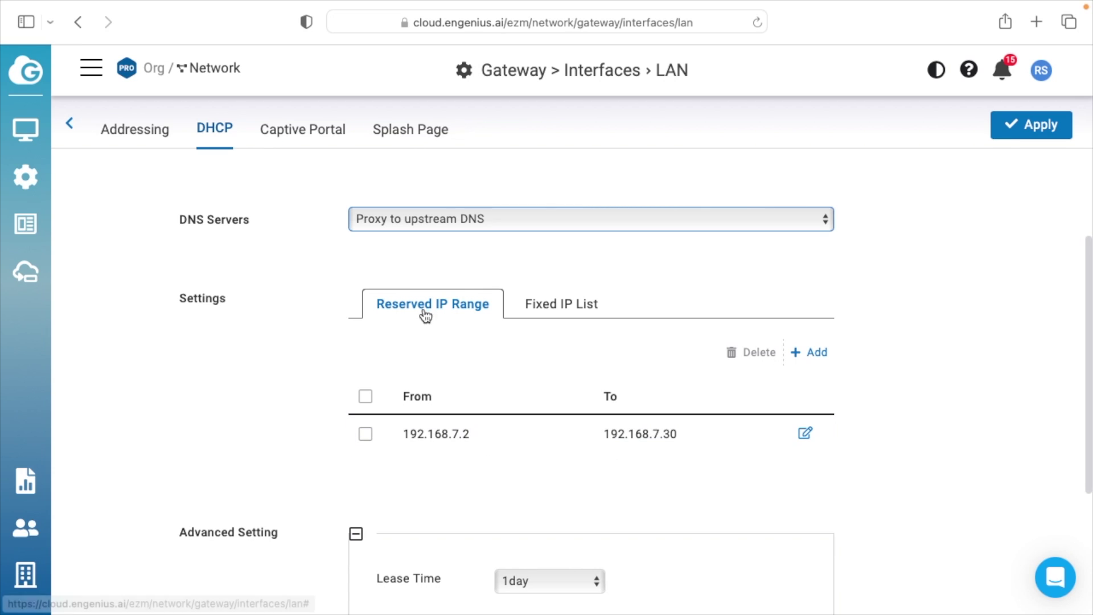
pyautogui.scroll(-4, 542, 501)
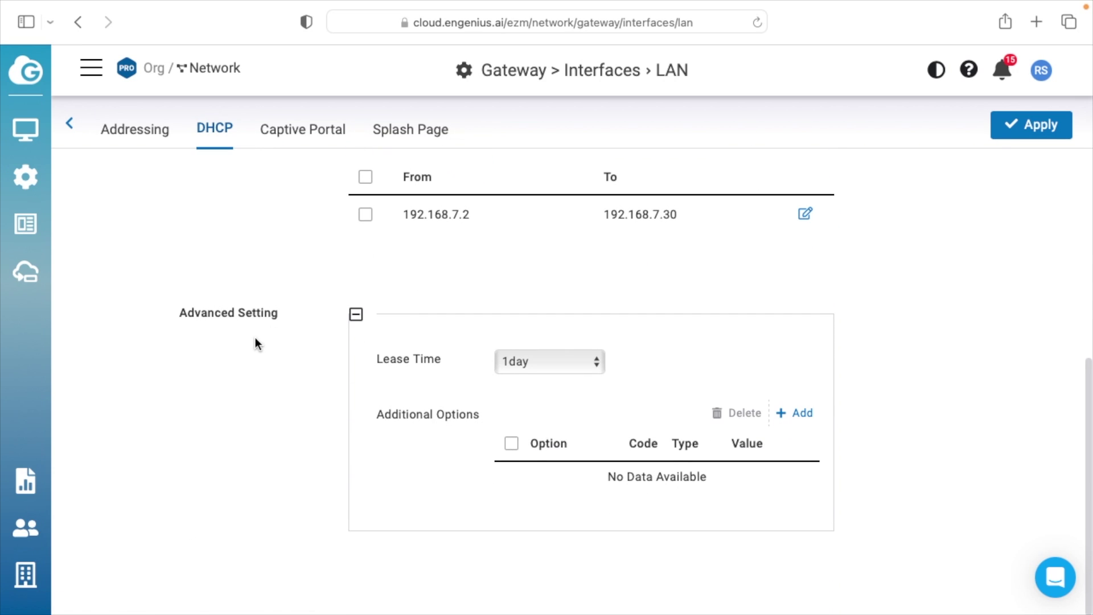
pyautogui.click(317, 133)
pyautogui.click(435, 133)
pyautogui.click(321, 136)
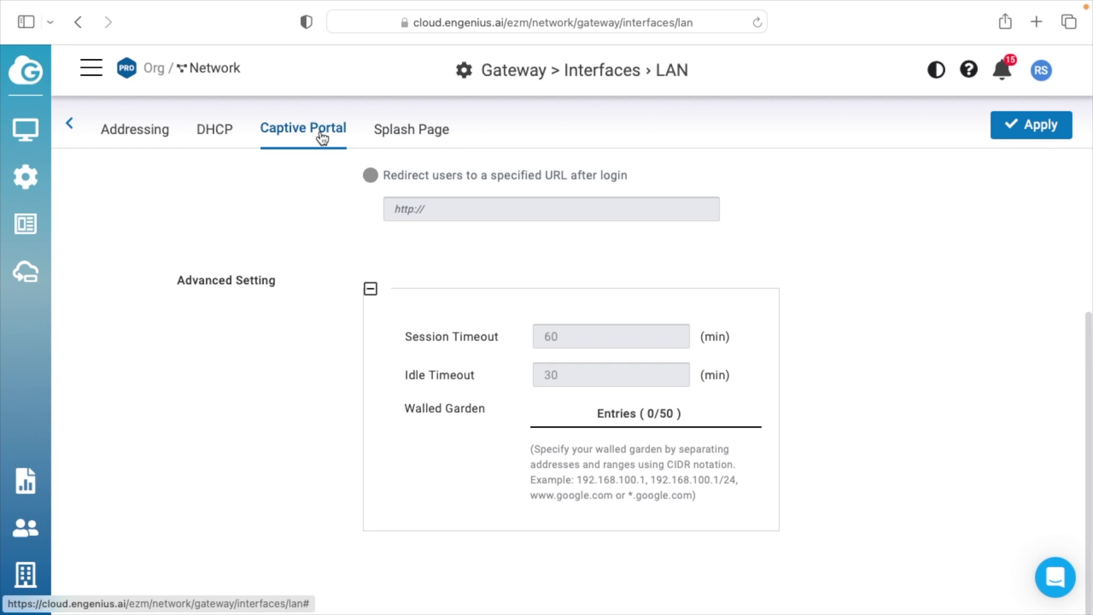
pyautogui.click(206, 132)
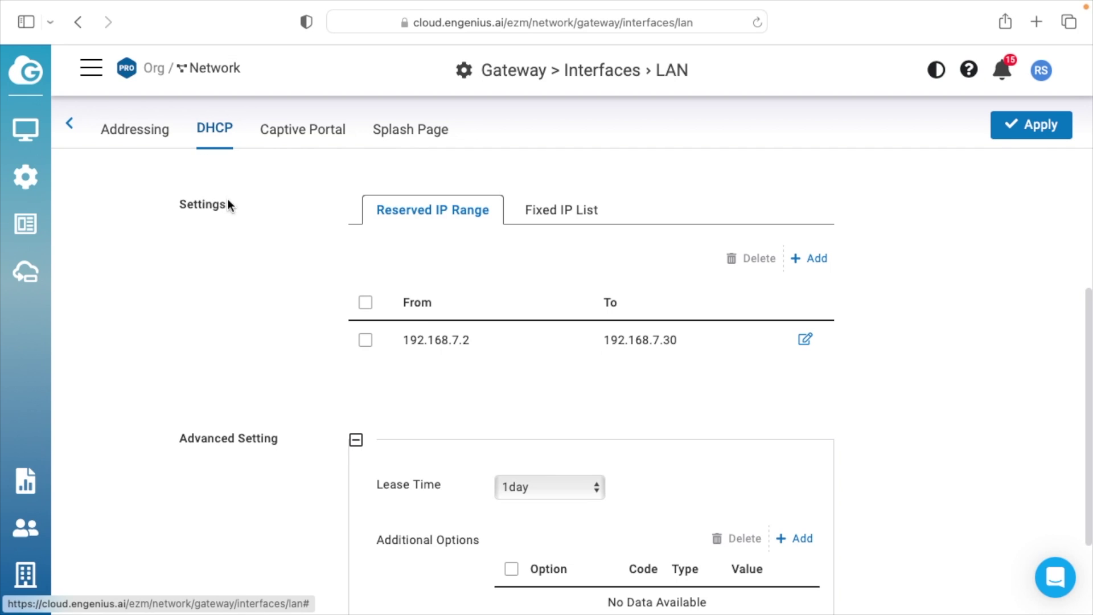
# - Show General Settings: country USA, time zone America/Chicago, local user admin, SNMP disabled
pyautogui.click(70, 127)
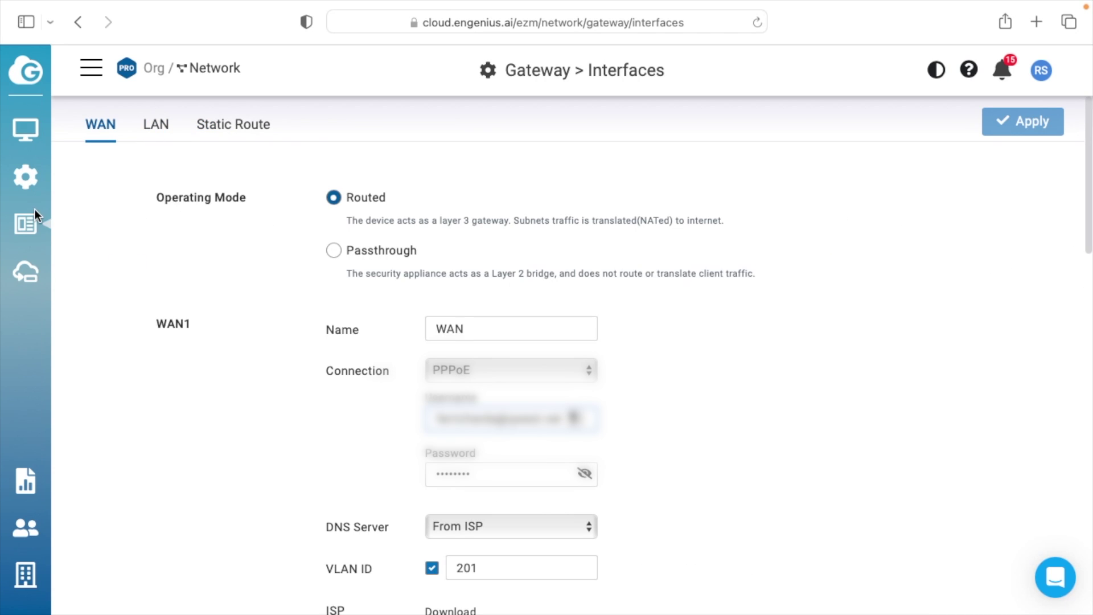
pyautogui.moveTo(25, 183)
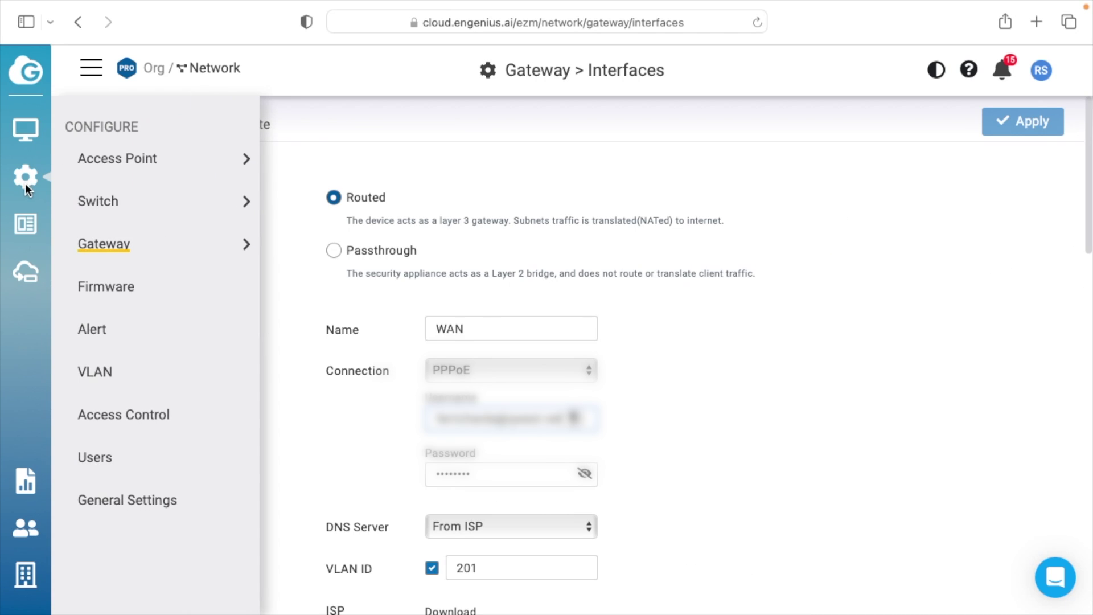
pyautogui.click(148, 487)
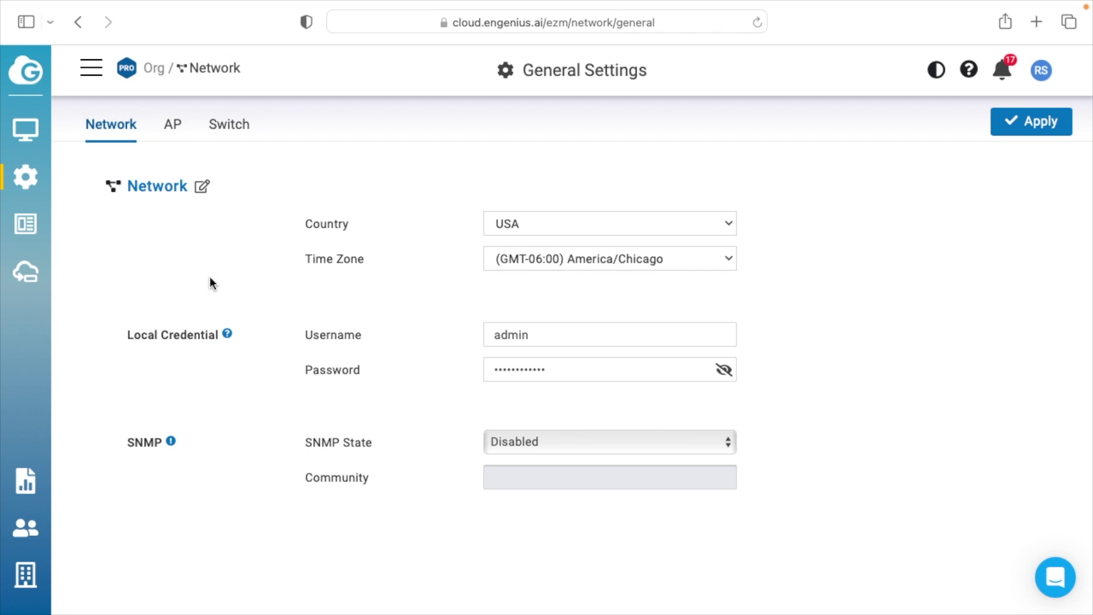
# - Load 192.168.7.1 in a new Safari tab, proceeding past the certificate warning
pyautogui.press('super+t')
pyautogui.write('192.168.7.1')
pyautogui.press('Return')
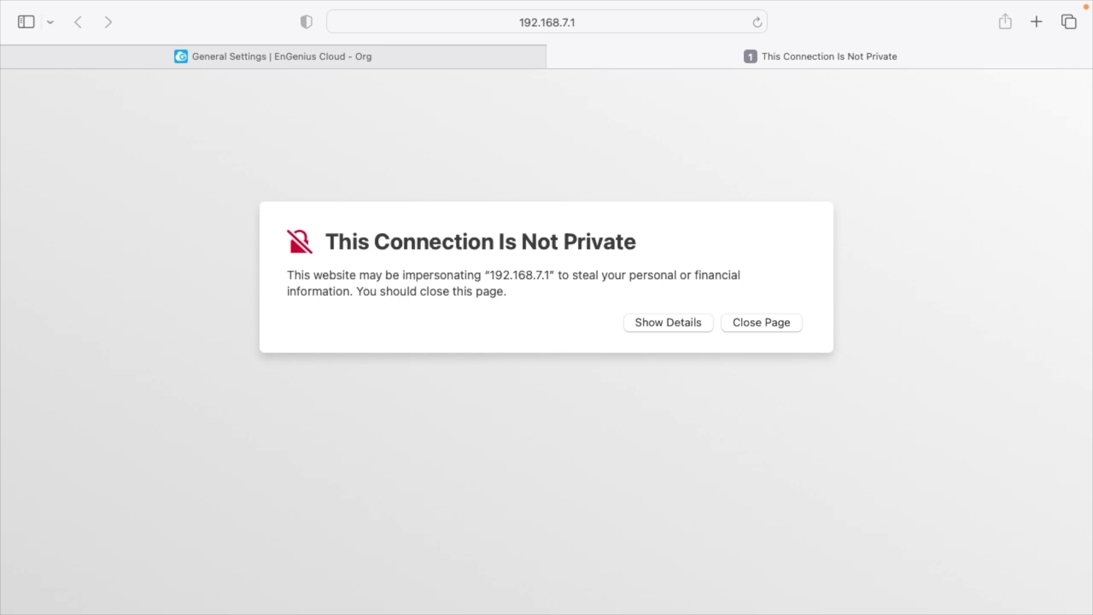
pyautogui.click(677, 322)
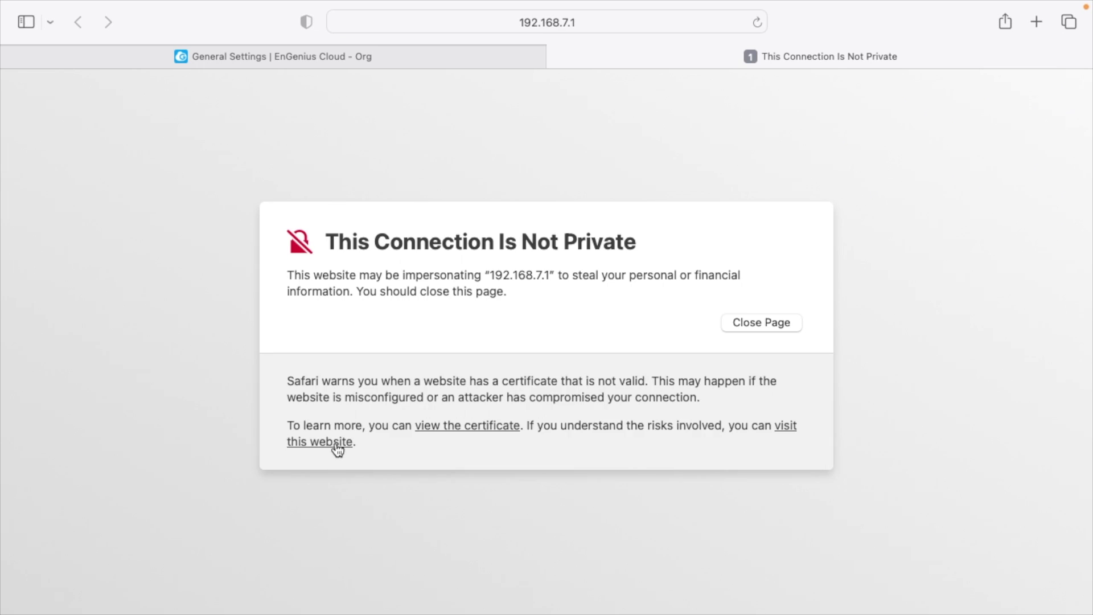
pyautogui.click(336, 444)
# - Log in as admin with the gateway password, declining to save it
pyautogui.click(664, 345)
pyautogui.write('admin')
pyautogui.press('Tab')
pyautogui.write('•••••••••••••')
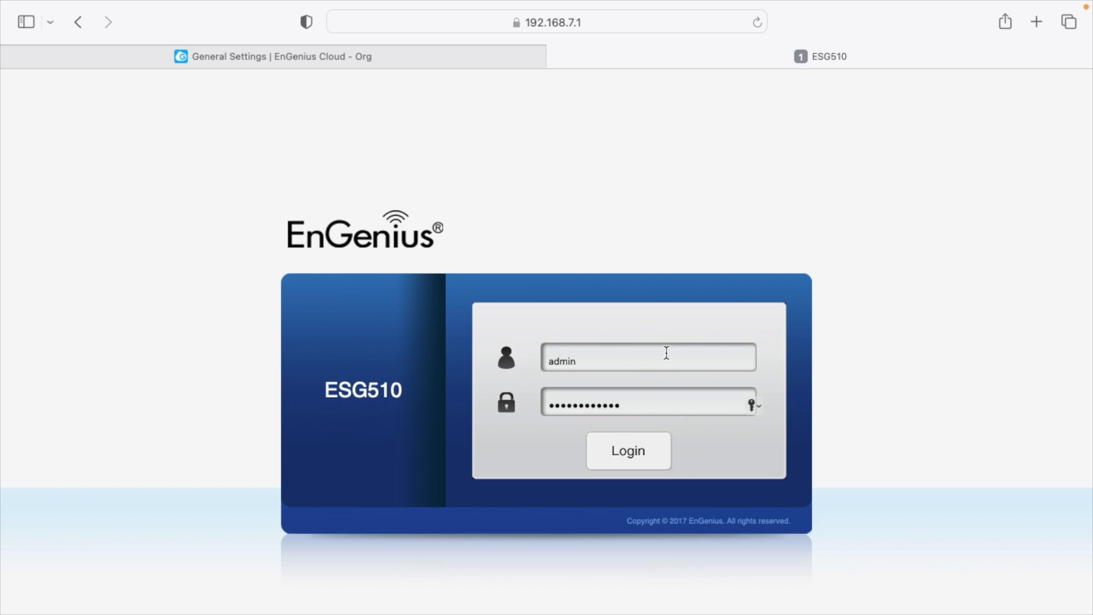
pyautogui.click(631, 461)
pyautogui.click(604, 439)
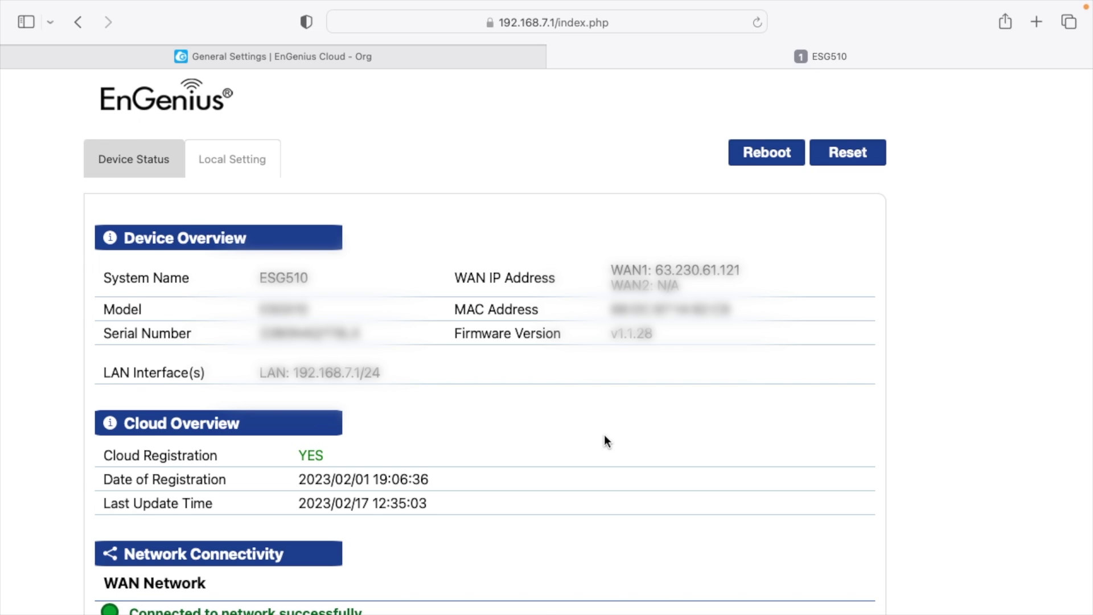
# - Review the gateway's local WAN settings, then Device Status network connectivity
pyautogui.click(224, 162)
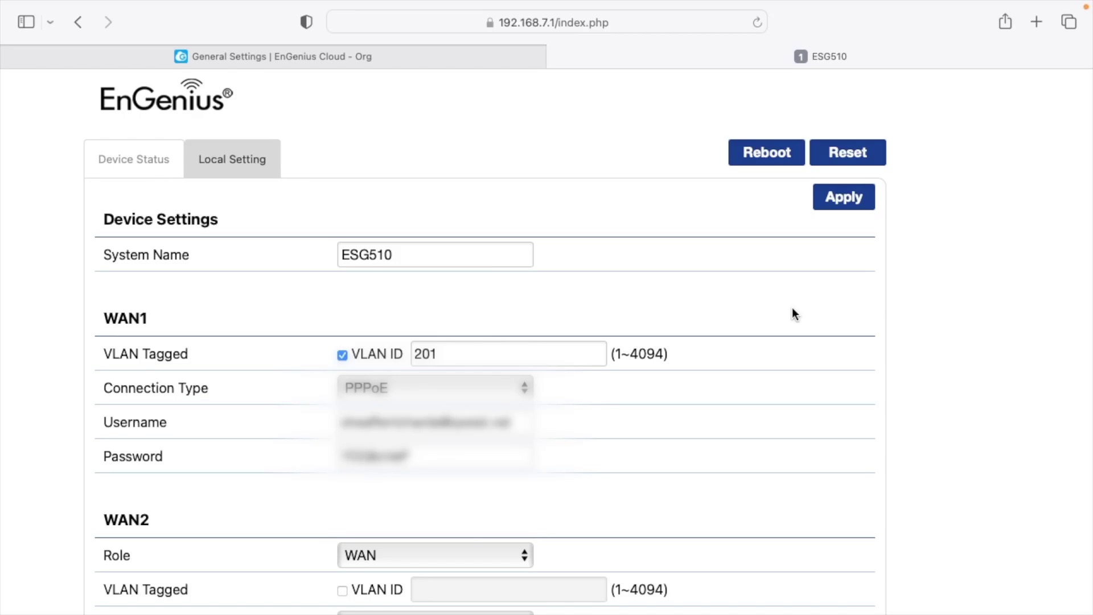
pyautogui.click(117, 166)
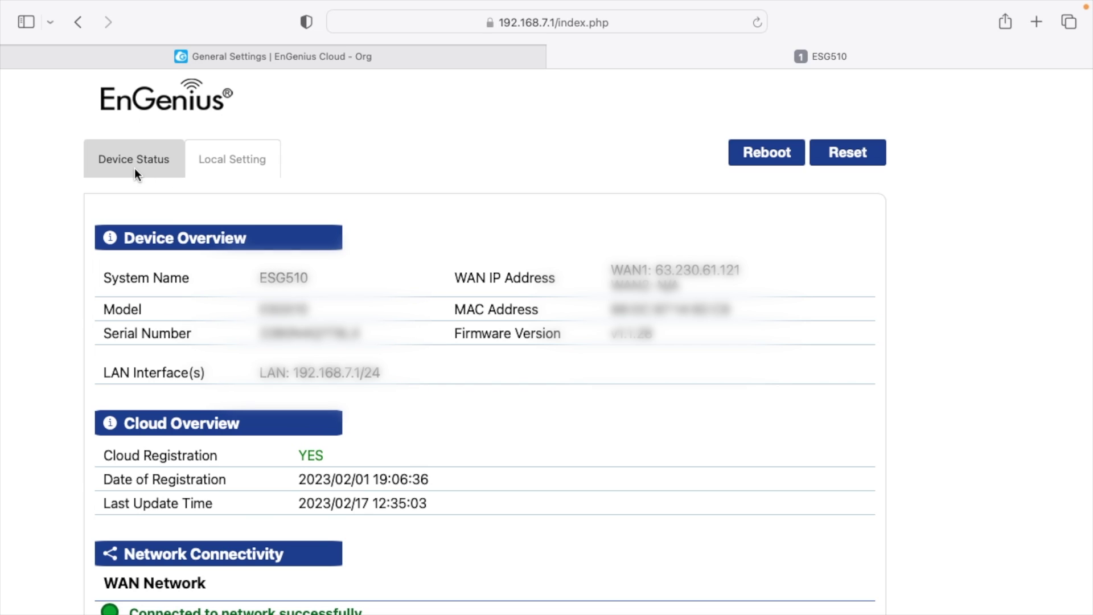
pyautogui.scroll(-5, 600, 515)
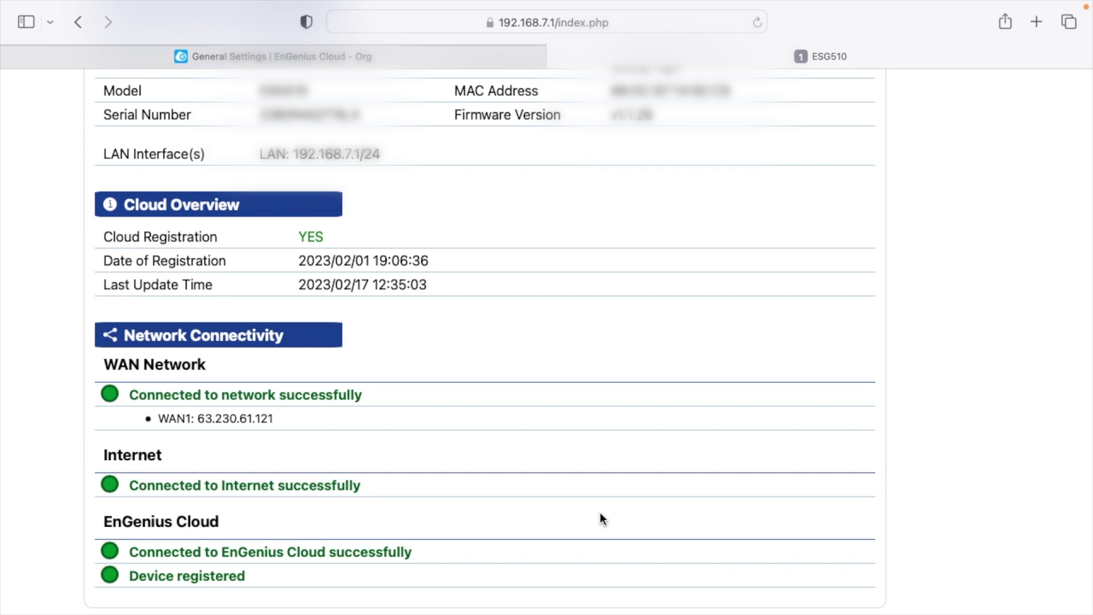
# - Return to the EnGenius Cloud tab and open the Dashboard
pyautogui.hotkey('ctrl', 'shift', 'Tab')
pyautogui.moveTo(29, 152)
pyautogui.click(101, 185)
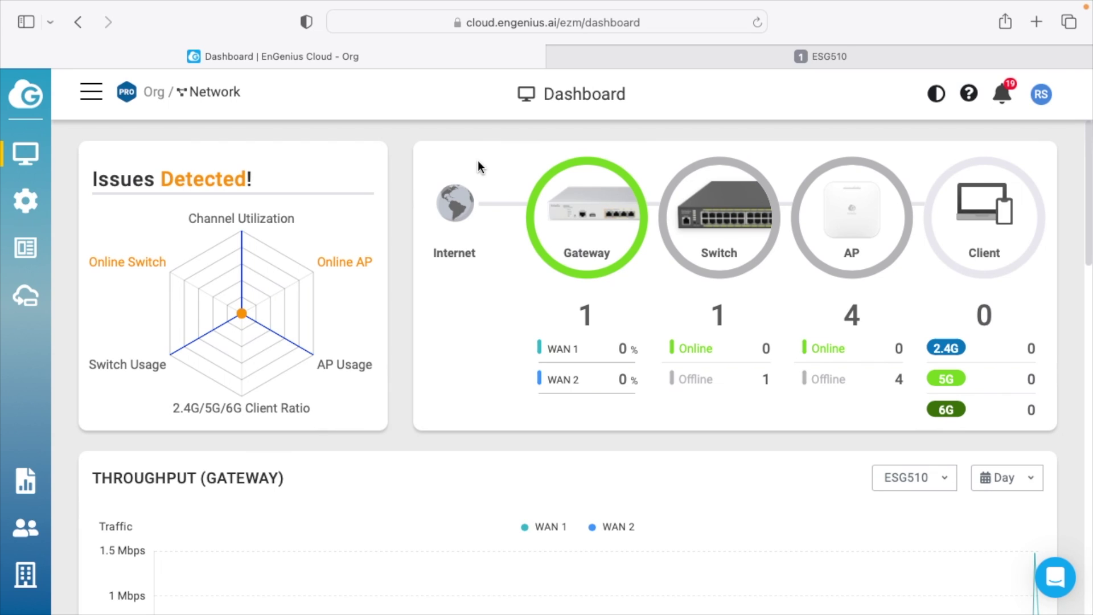
# - Enable Site-to-Site VPN as a Mesh VPN hub covering LAN 192.168.7.0/24
pyautogui.moveTo(26, 195)
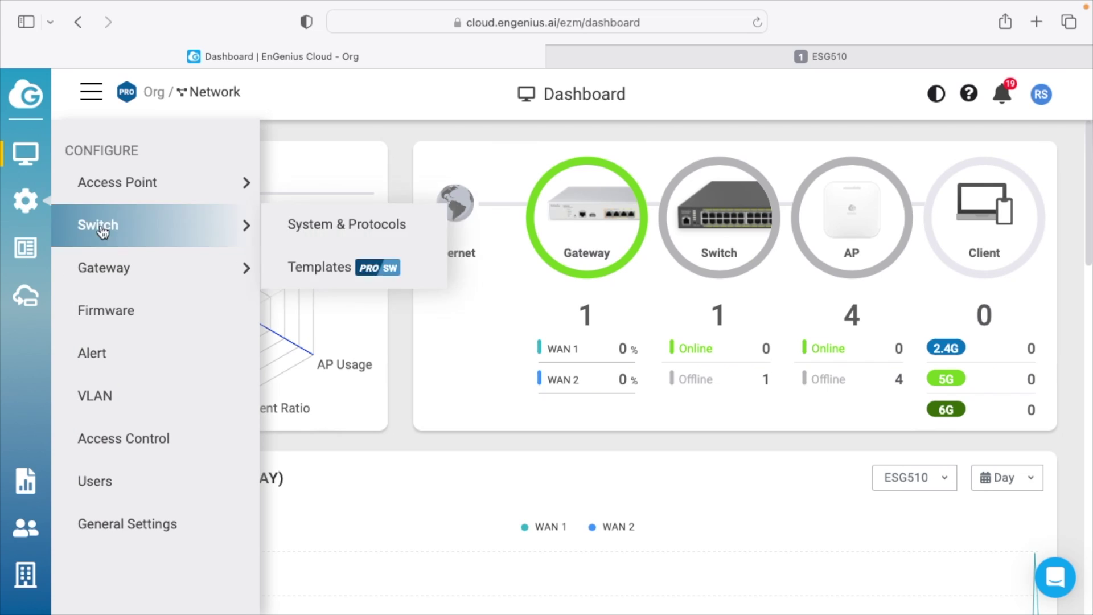
pyautogui.moveTo(160, 280)
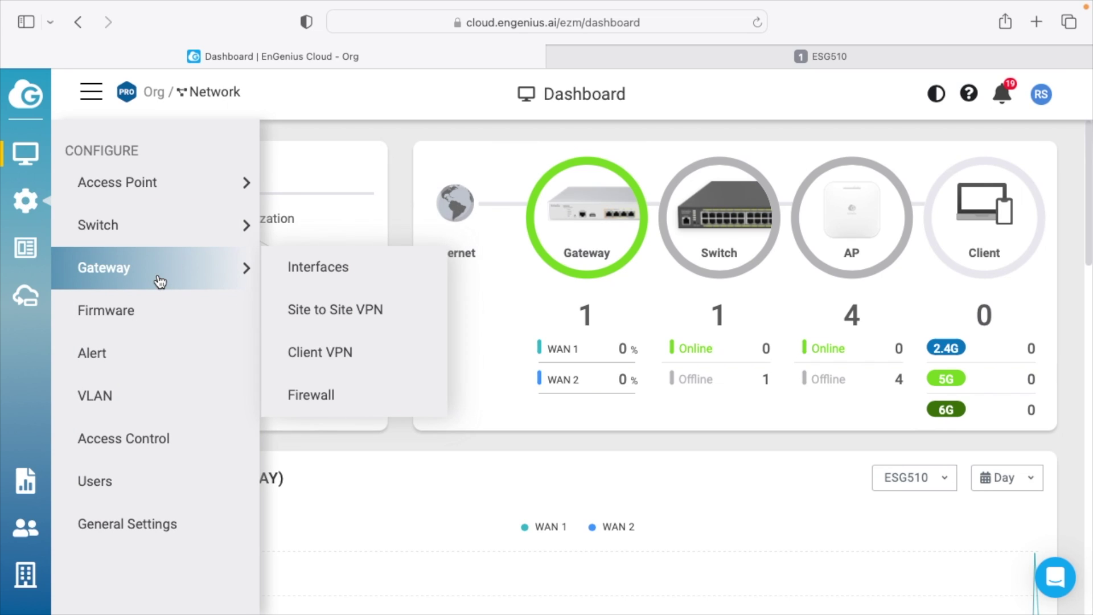
pyautogui.click(342, 322)
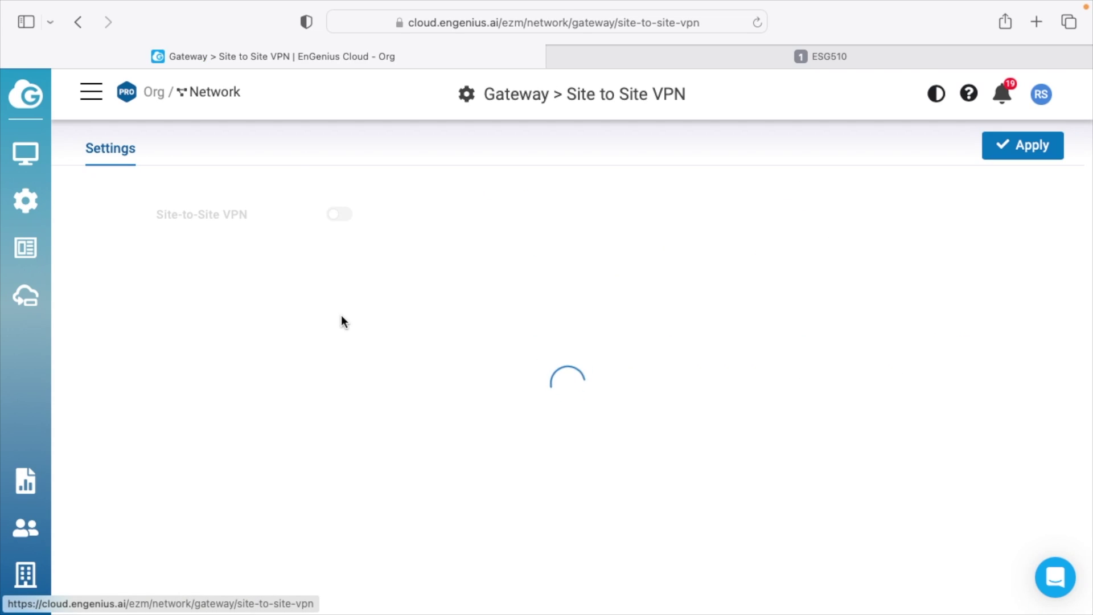
pyautogui.click(341, 215)
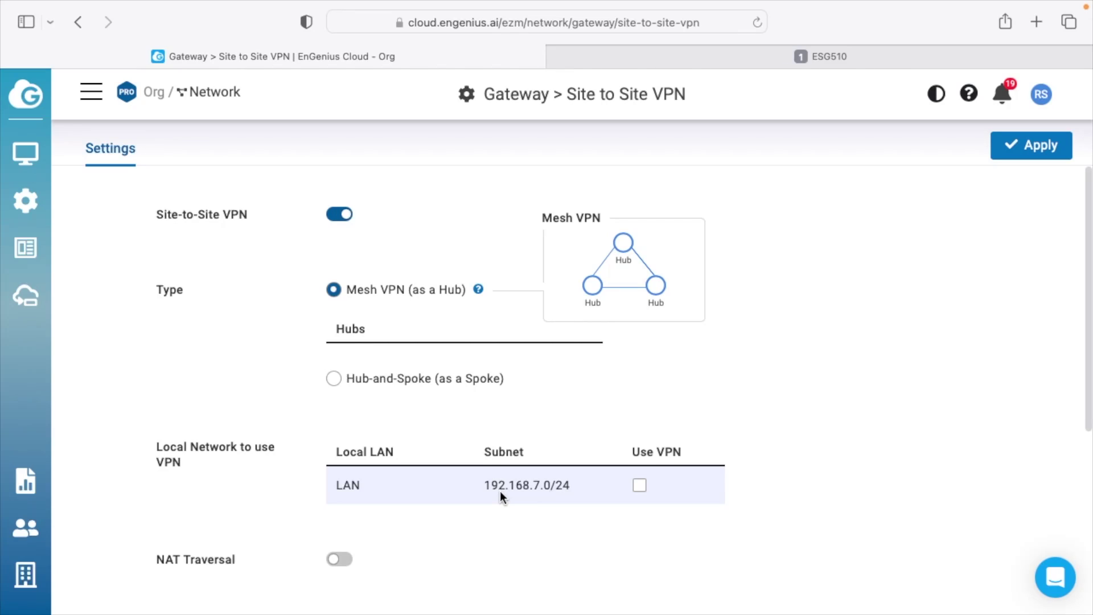
# - Switch Site-to-Site VPN back off and view the gateway's Client VPN settings
pyautogui.click(339, 214)
pyautogui.moveTo(21, 197)
pyautogui.click(346, 353)
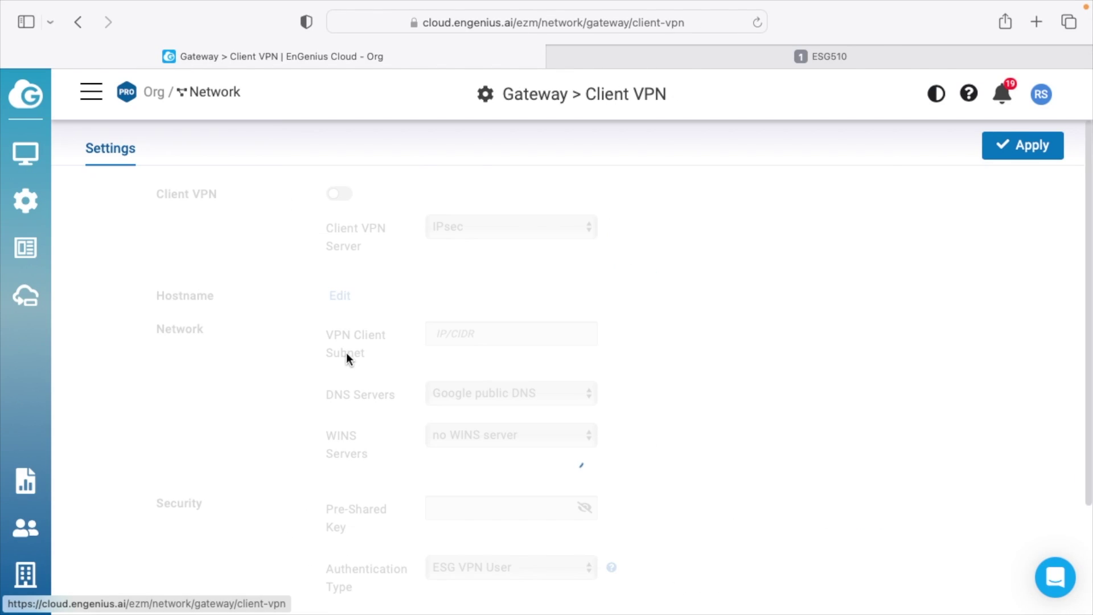
# - Review the firewall's Outbound, Port Forwarding, 1:1 NAT and Services tabs, then return to the Dashboard
pyautogui.moveTo(104, 268)
pyautogui.click(316, 405)
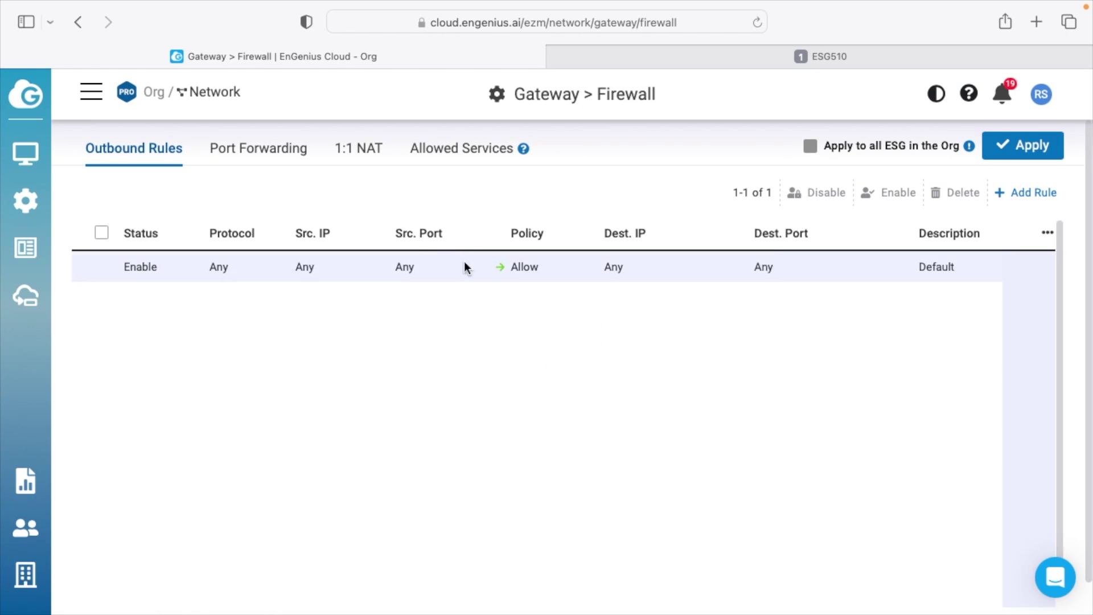
pyautogui.click(219, 151)
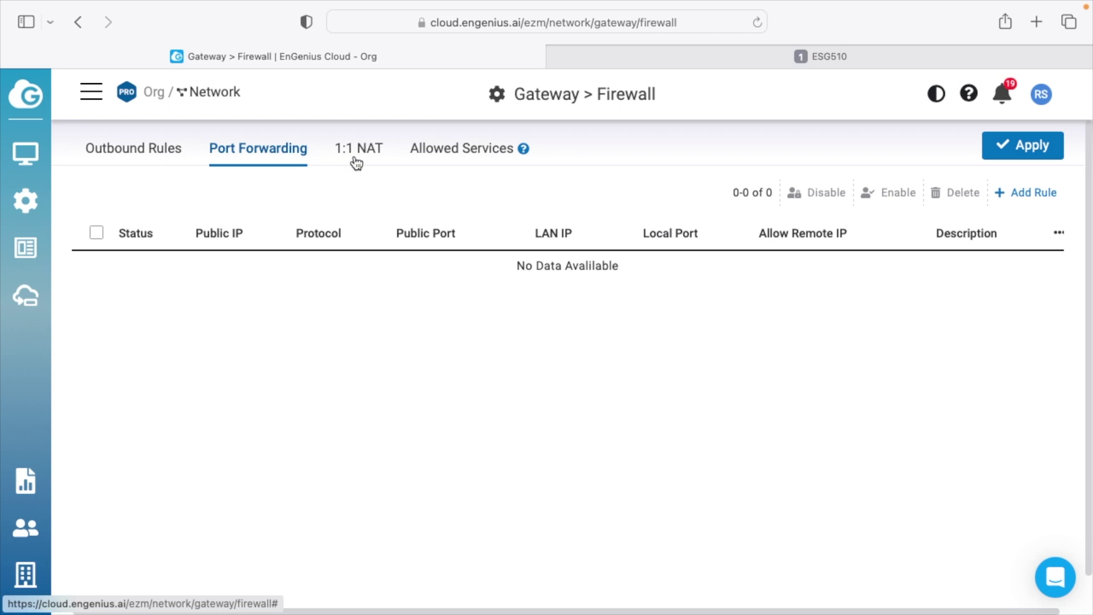
pyautogui.click(354, 155)
pyautogui.click(471, 159)
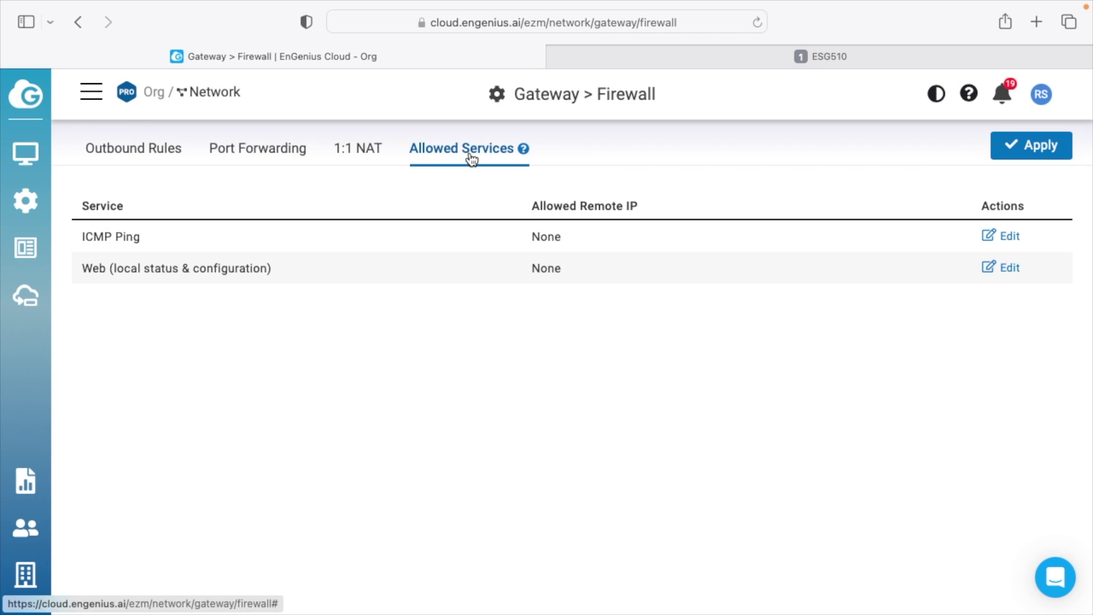
pyautogui.click(132, 149)
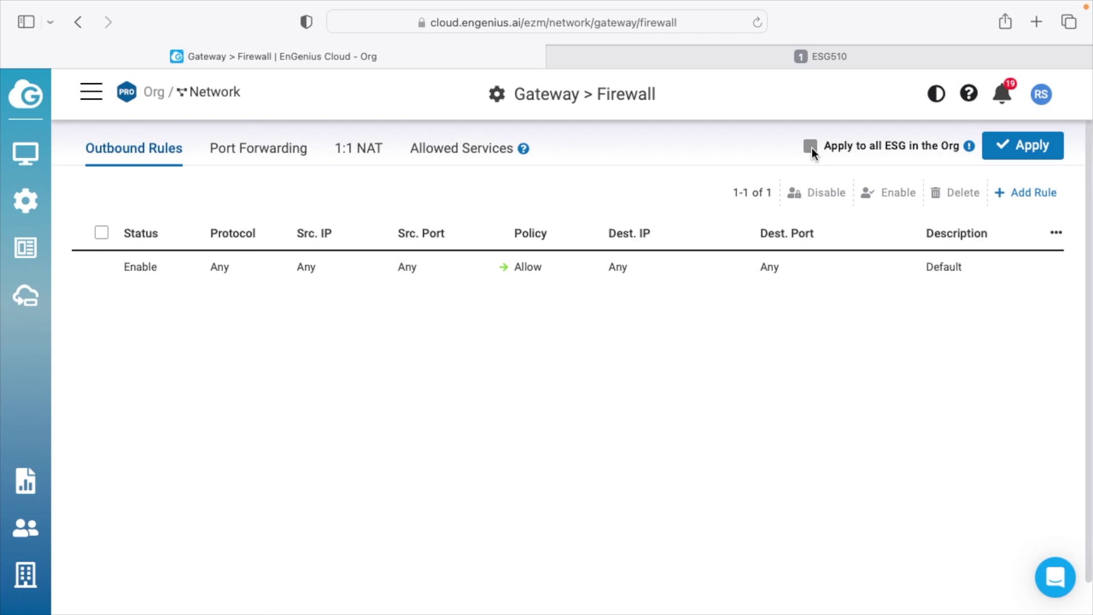
pyautogui.moveTo(32, 152)
pyautogui.click(109, 182)
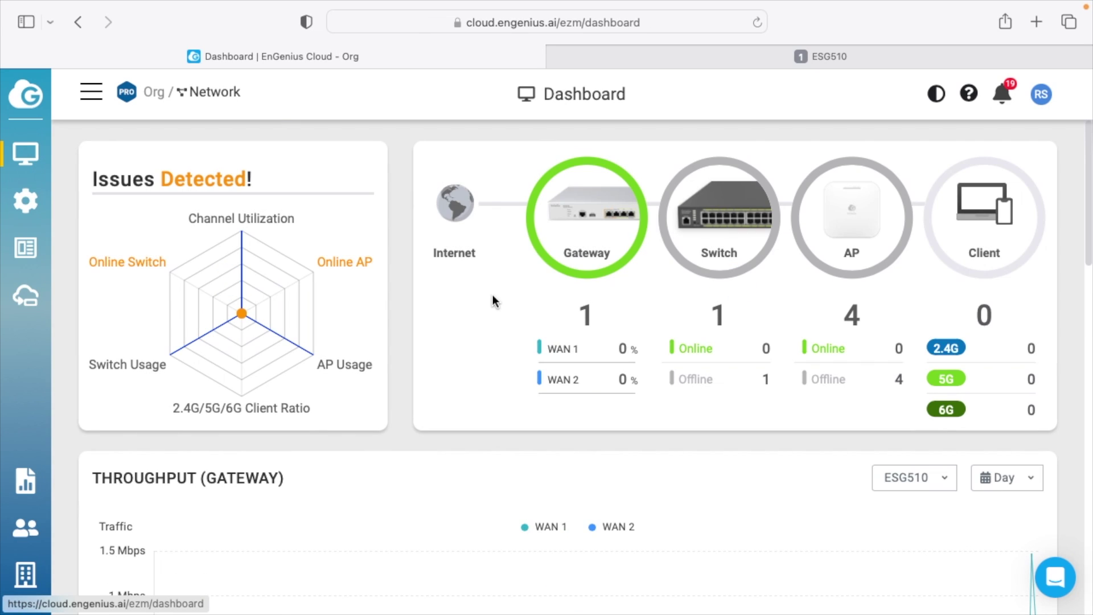